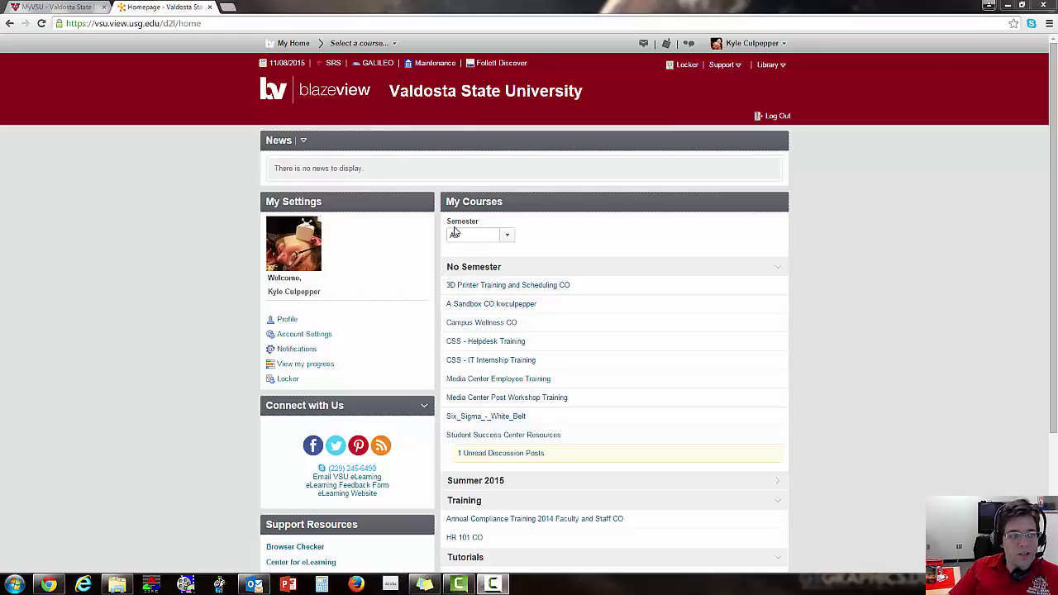
- Open the Media Center Post Workshop Training course from the No Semester group of My Courses
click(464, 237)
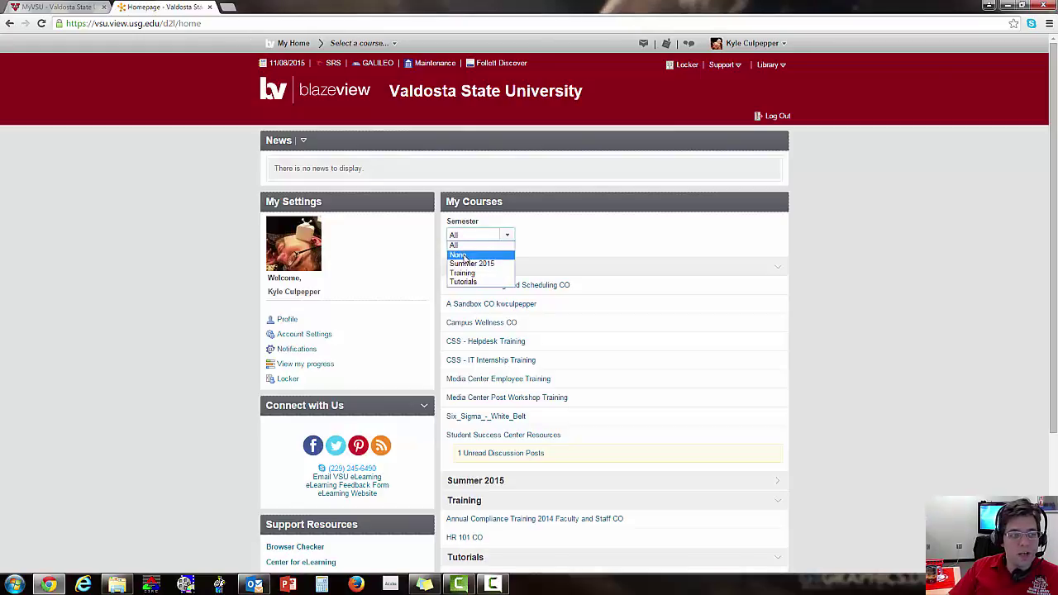
click(557, 249)
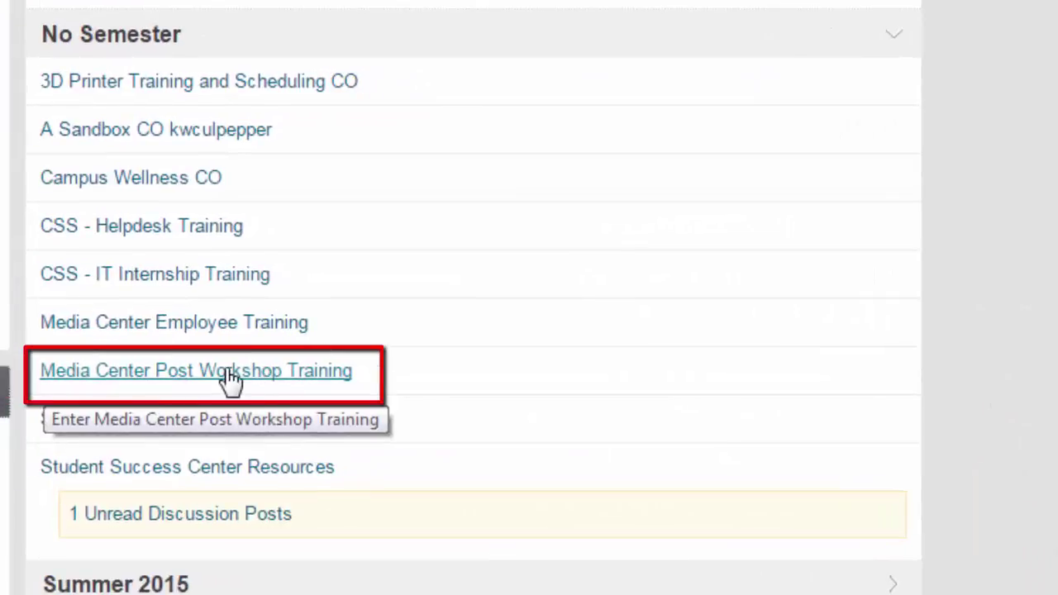
click(298, 378)
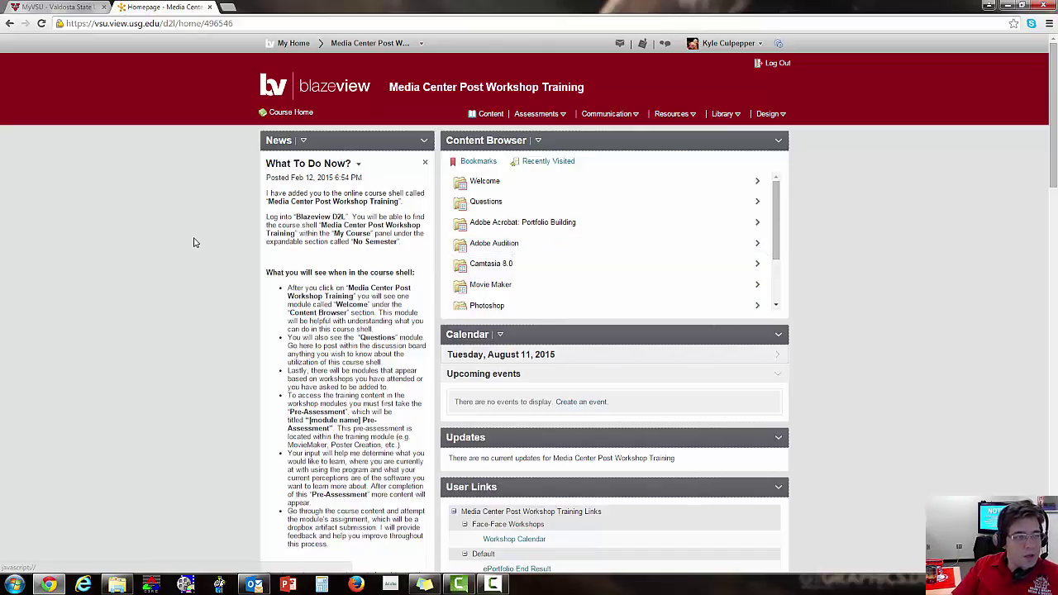
- Look through the course homepage's news and Course Administration sections and switch the course view to the Student role
scroll(194, 242, down, 3)
scroll(195, 242, down, 12)
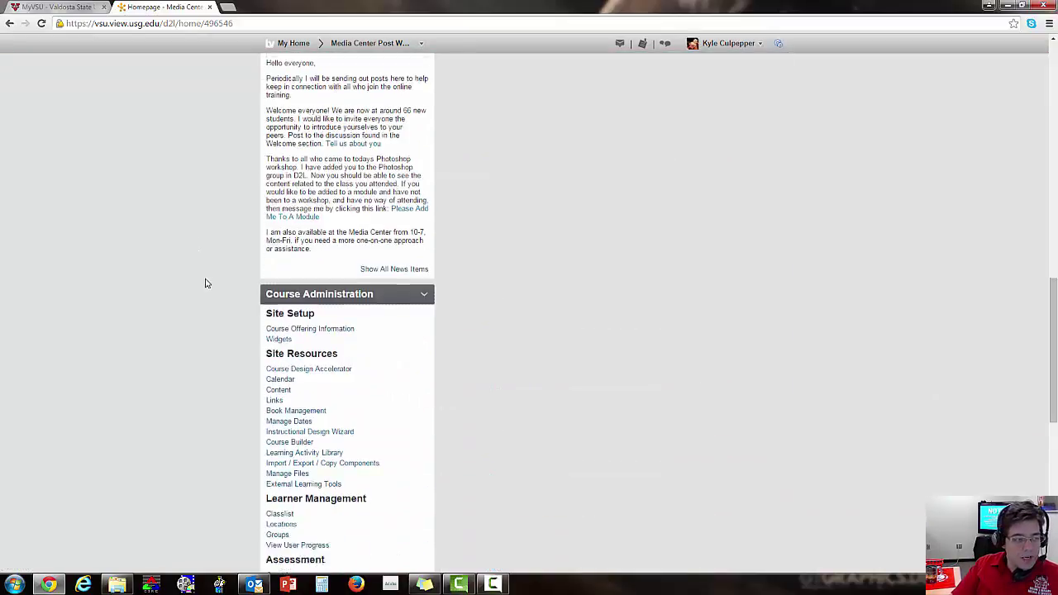
click(309, 278)
click(302, 296)
click(300, 299)
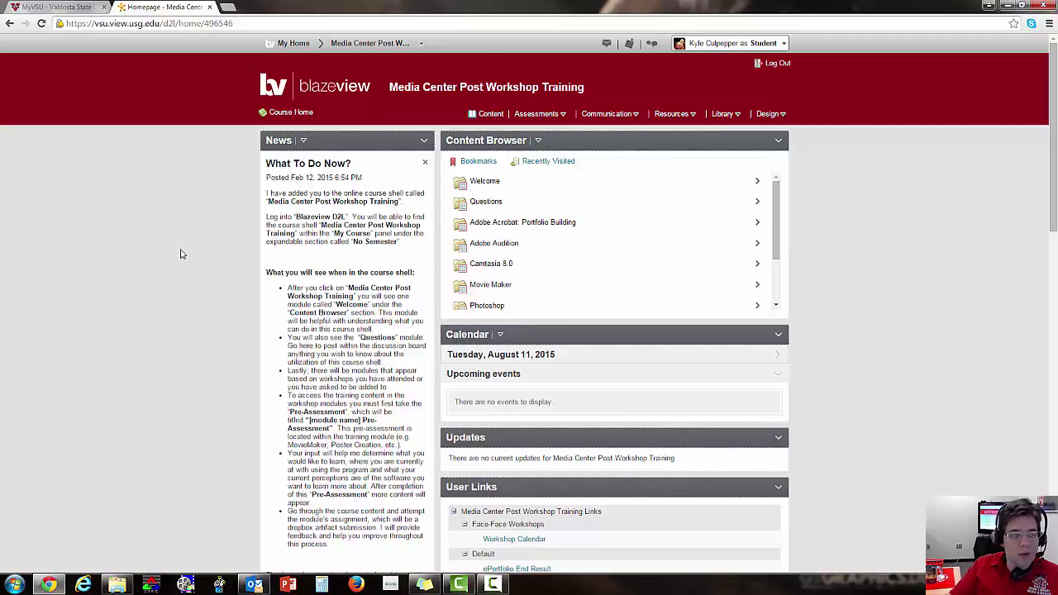
- Open the Camtasia Pre-Assessment survey in the Camtasia 8.0 module and review its questions through to the end
click(499, 265)
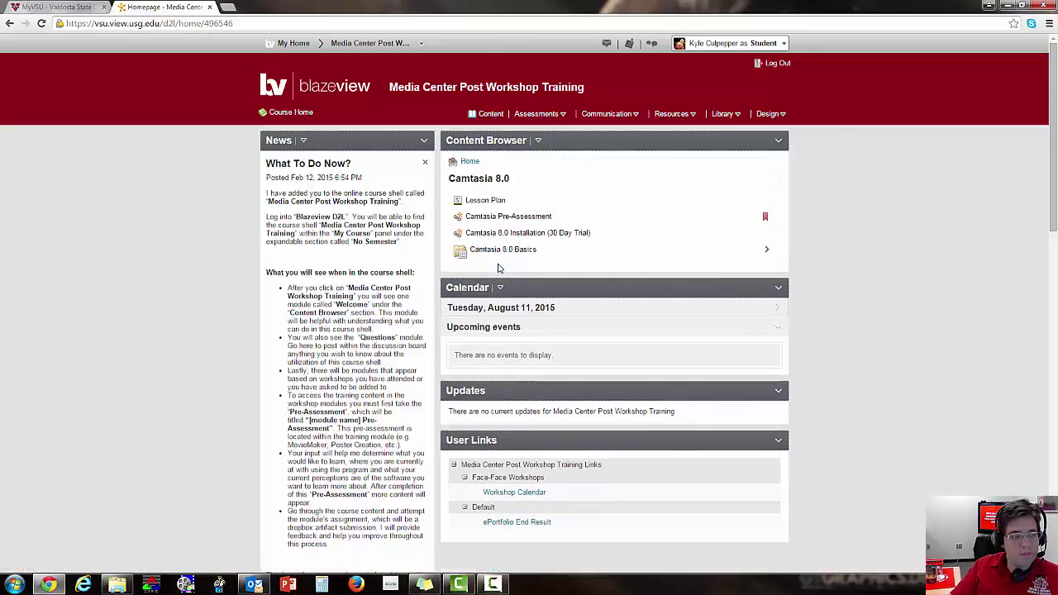
click(496, 219)
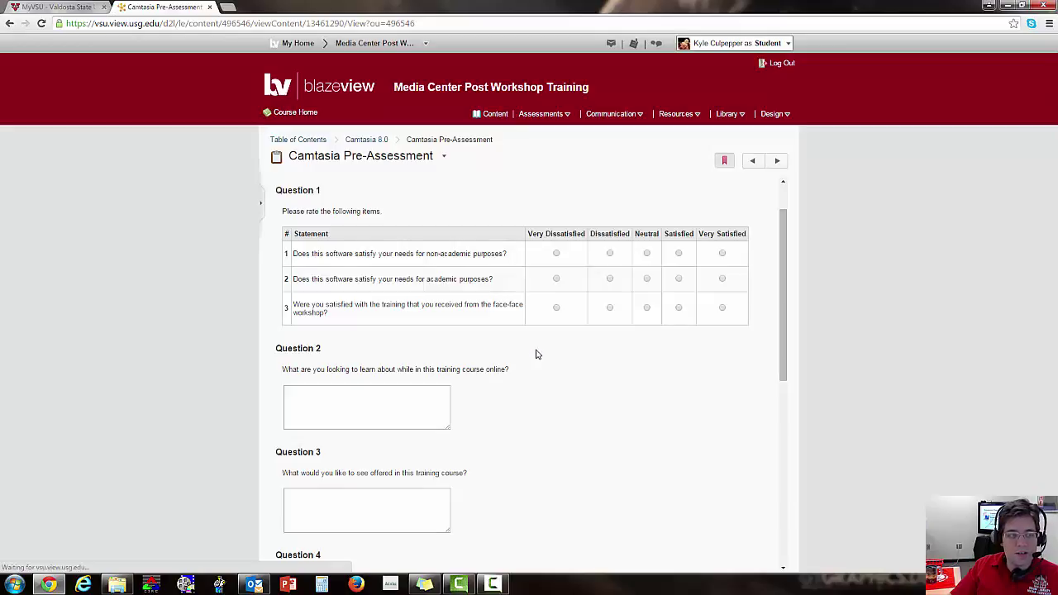
scroll(536, 354, down, 10)
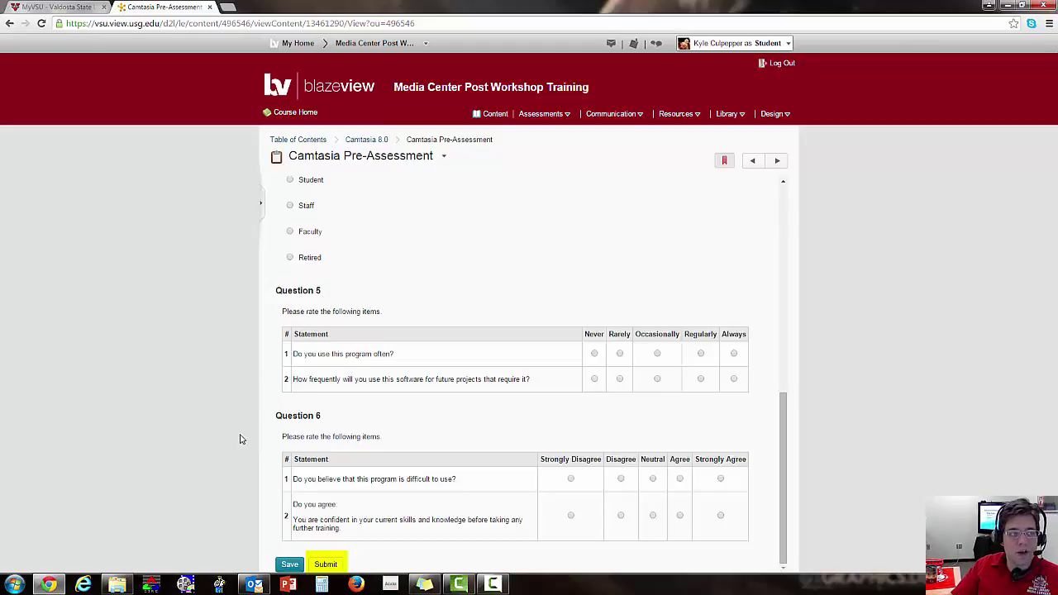
- Return to the Camtasia 8.0 module overview and look over its topics and the Camtasia 8.0 Basics submodule
click(368, 141)
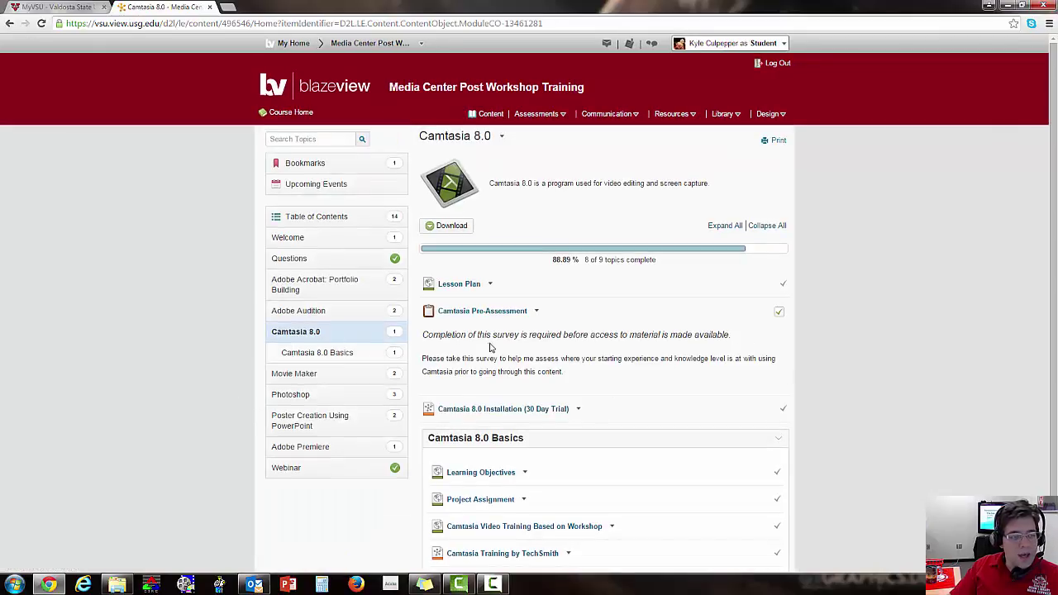
scroll(616, 405, down, 1)
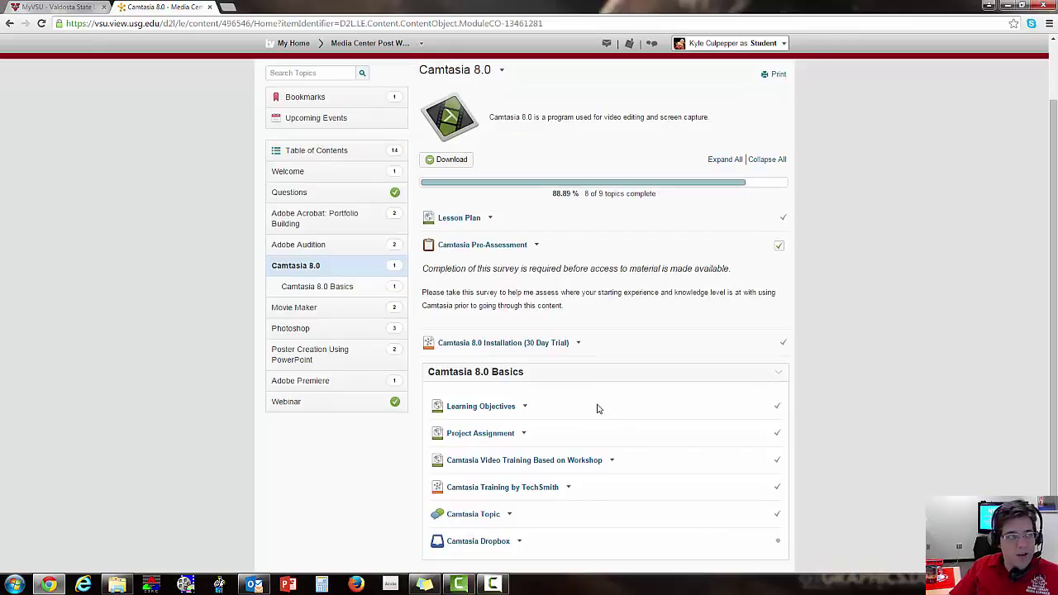
scroll(599, 408, up, 1)
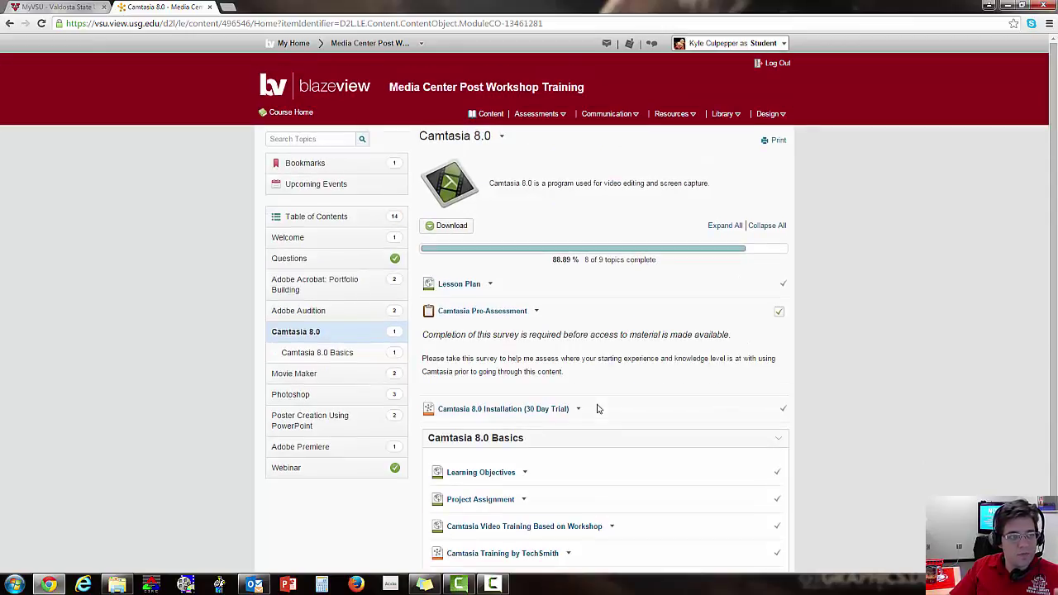
scroll(598, 409, down, 1)
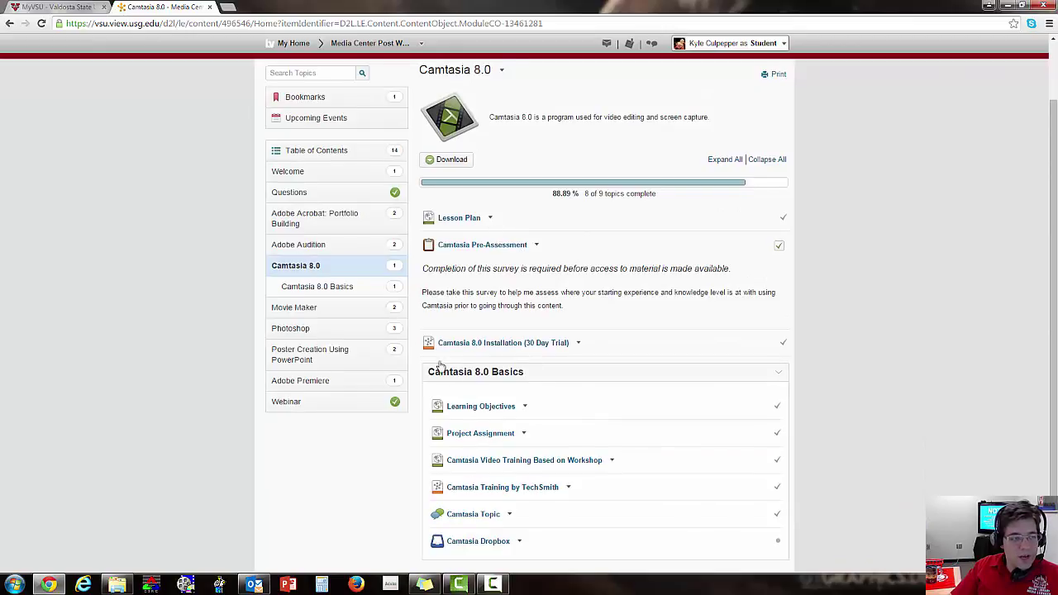
- Open the Camtasia Dropbox assignment in the Camtasia 8.0 Basics submodule
click(307, 285)
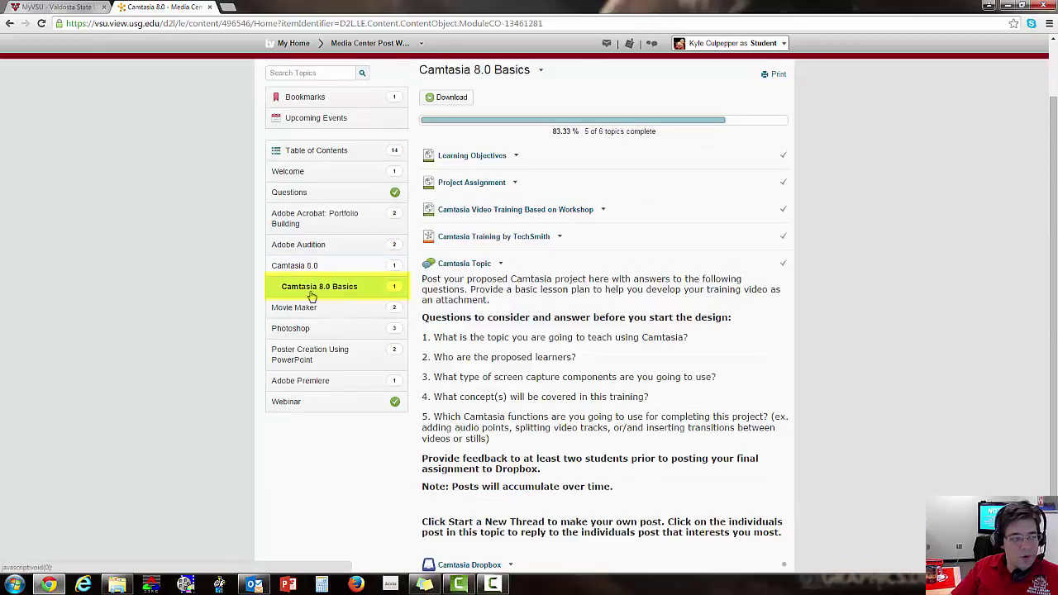
scroll(571, 382, down, 1)
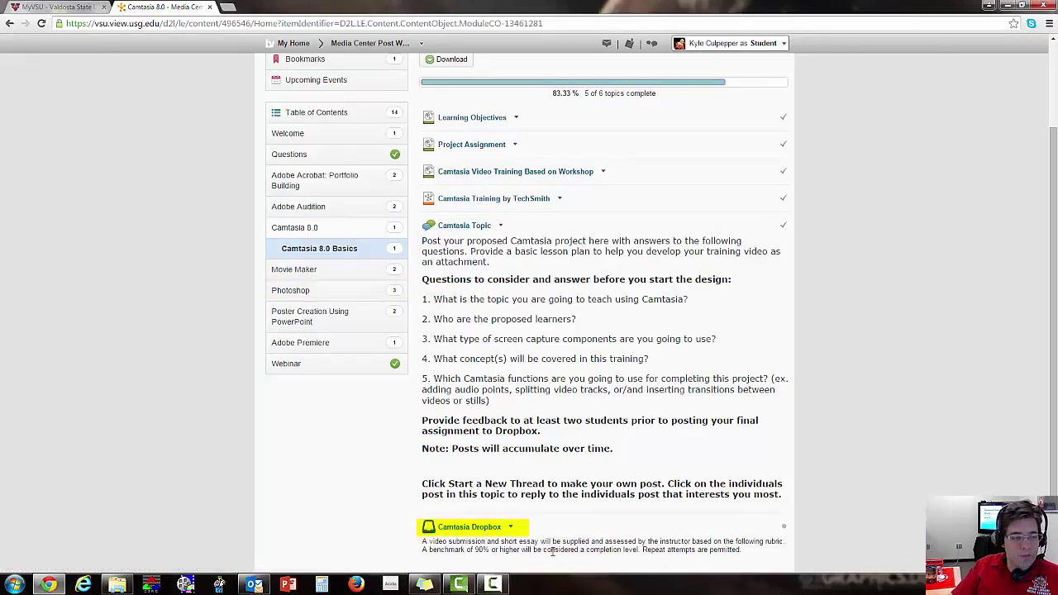
click(487, 527)
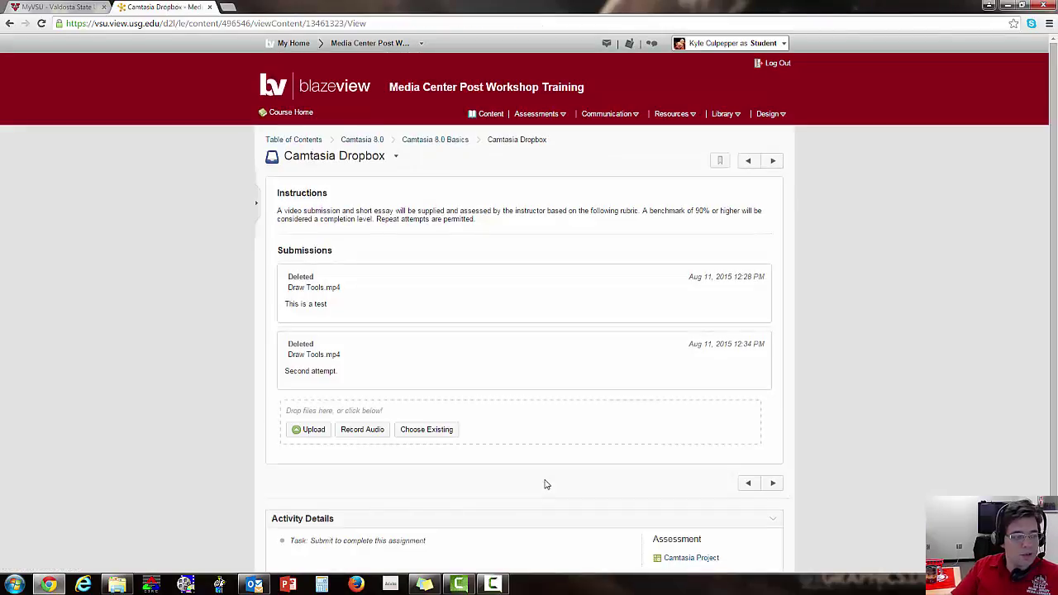
- Upload the Draw Tools MP4 video from the Draw Tools folder to the Camtasia Dropbox assignment
click(304, 438)
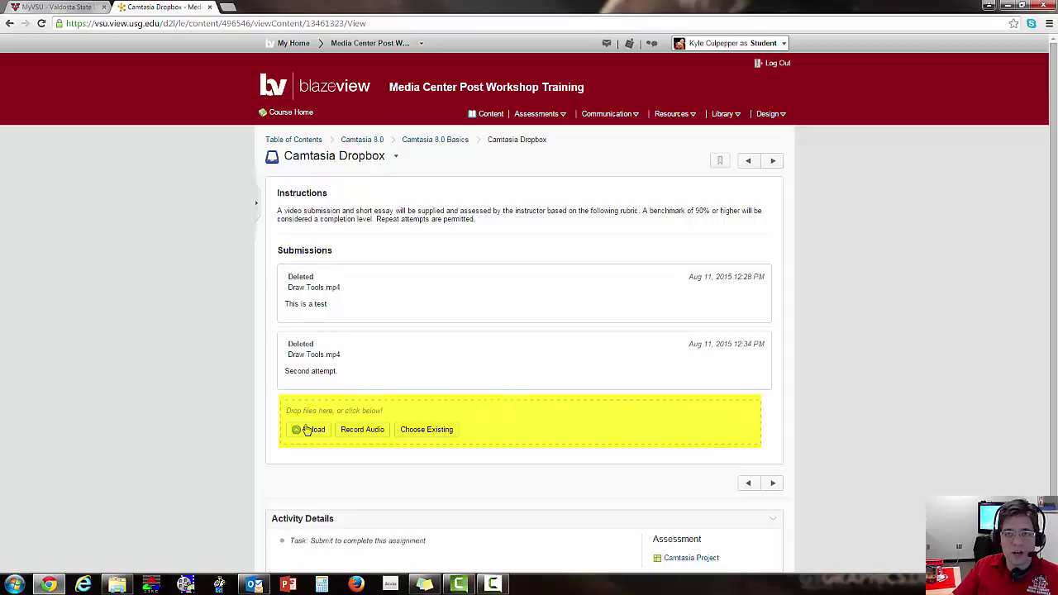
click(308, 431)
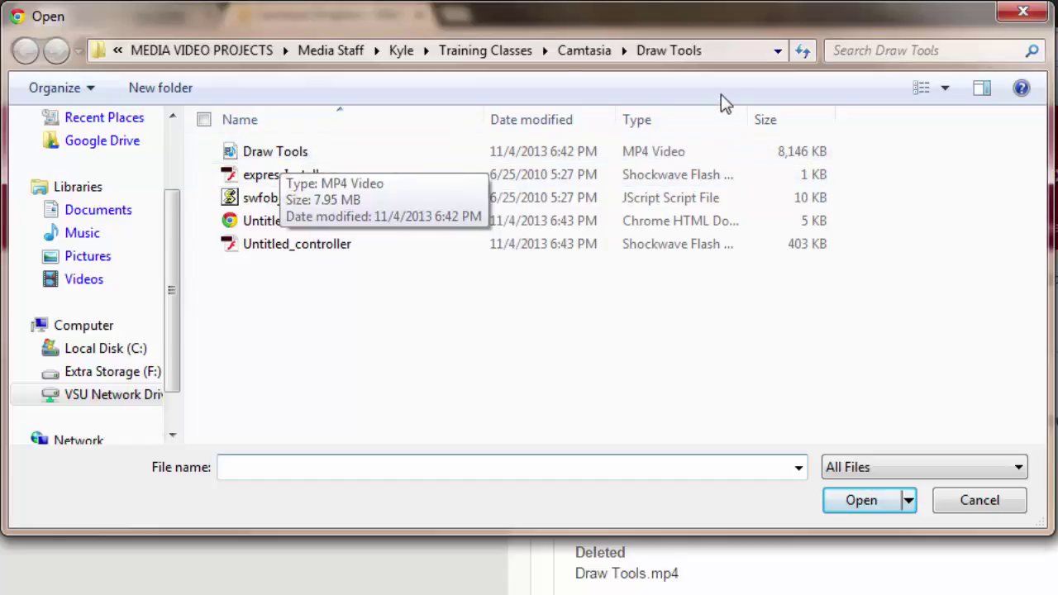
click(583, 50)
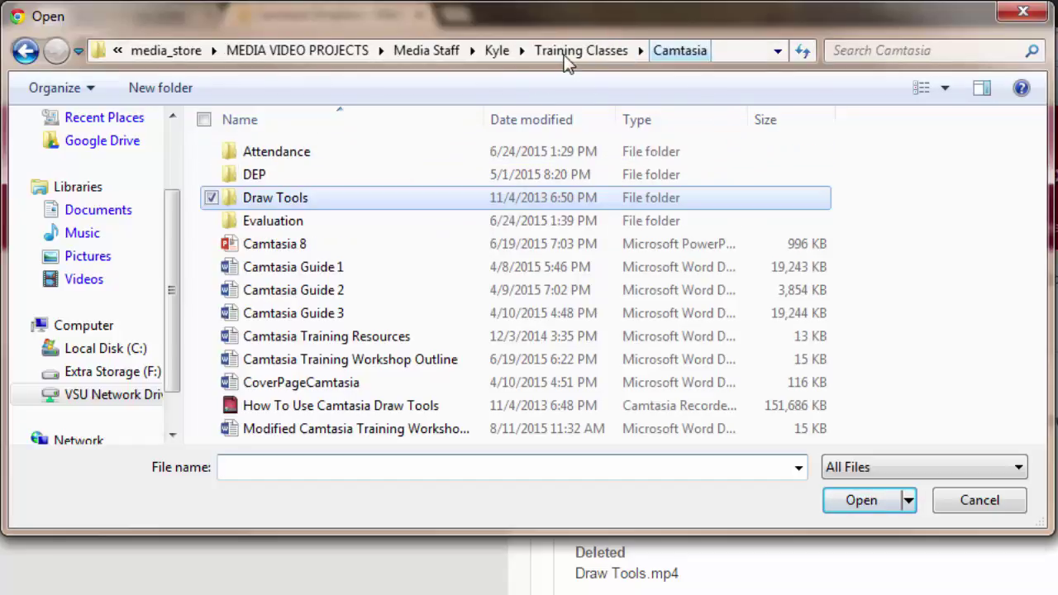
double_click(368, 199)
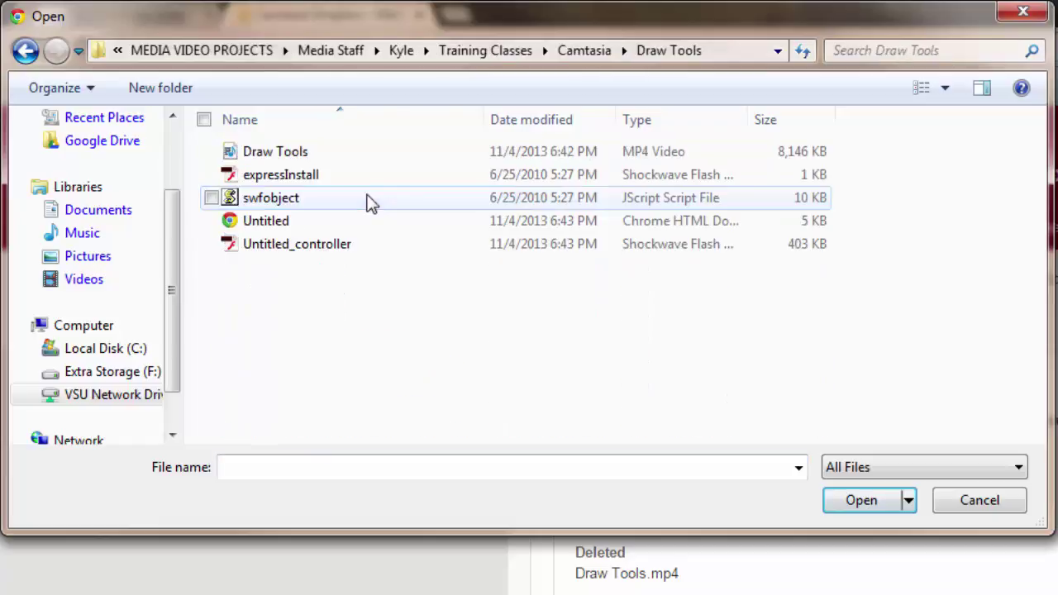
click(291, 159)
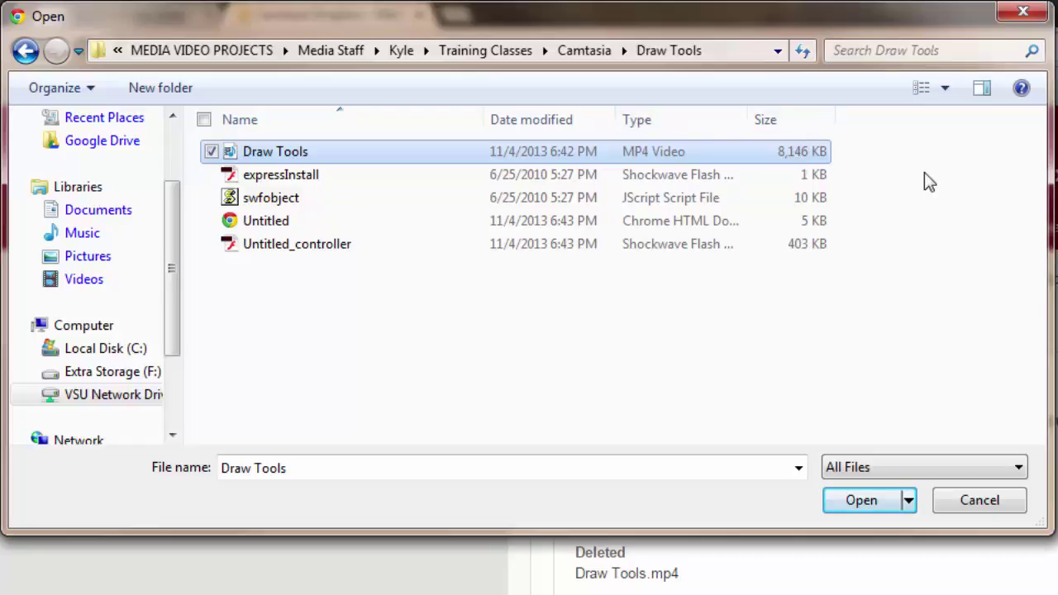
click(838, 502)
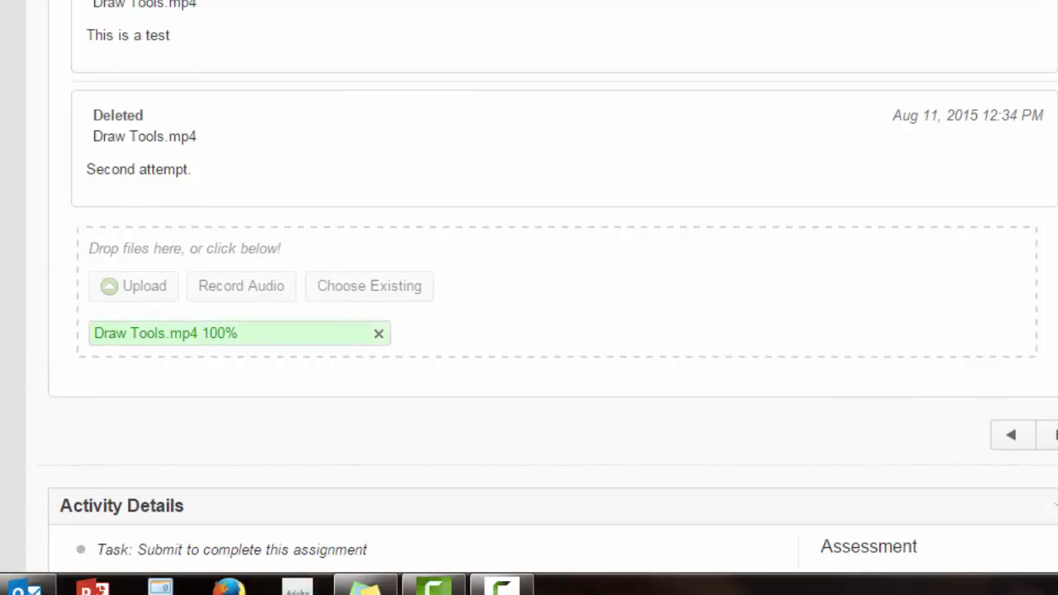
- Submit the uploaded video to the dropbox with the comments left blank
scroll(210, 214, down, 4)
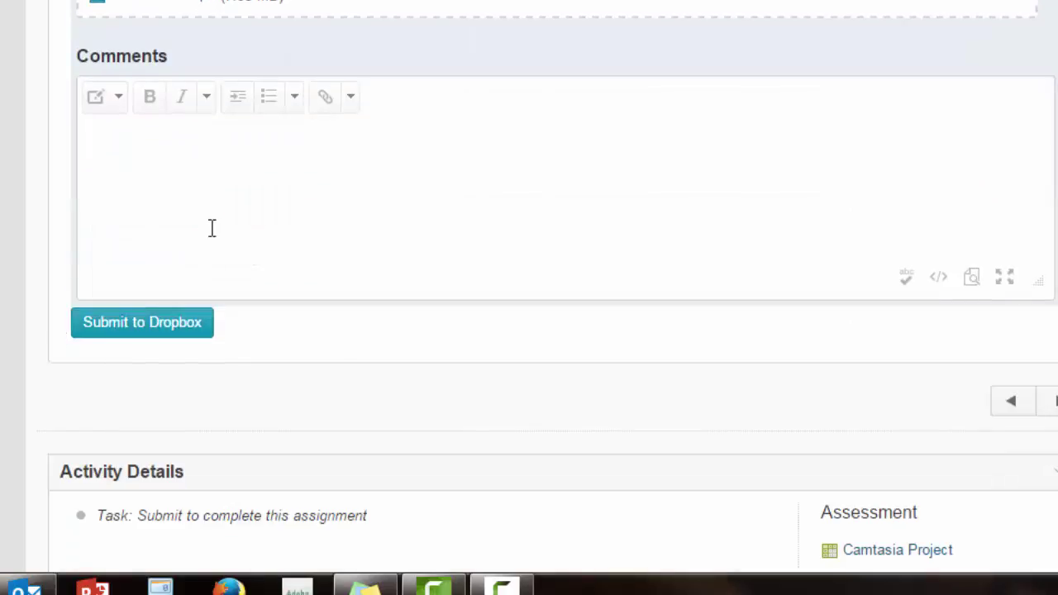
click(215, 209)
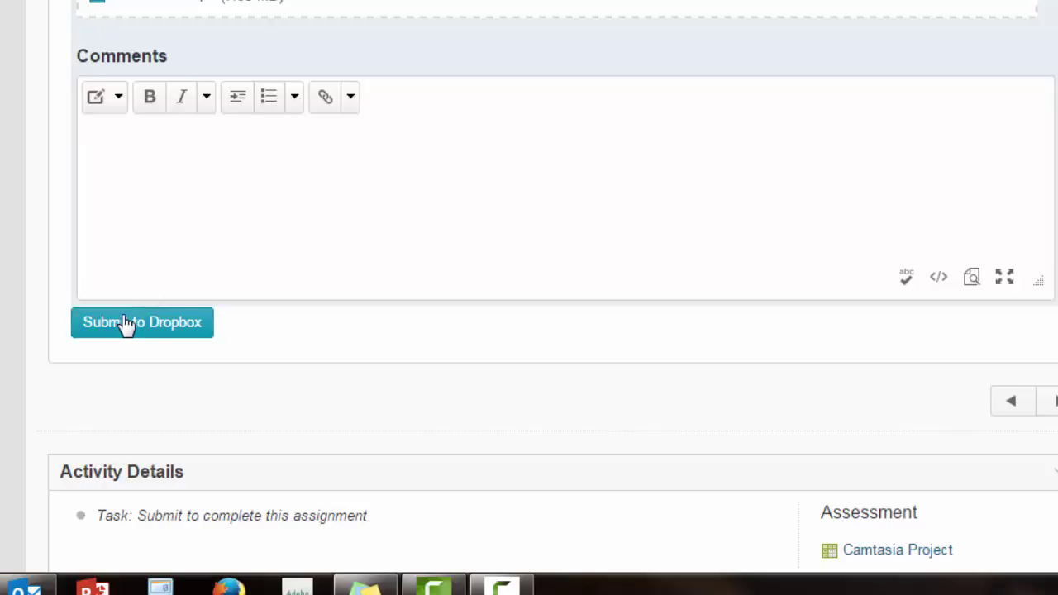
click(124, 322)
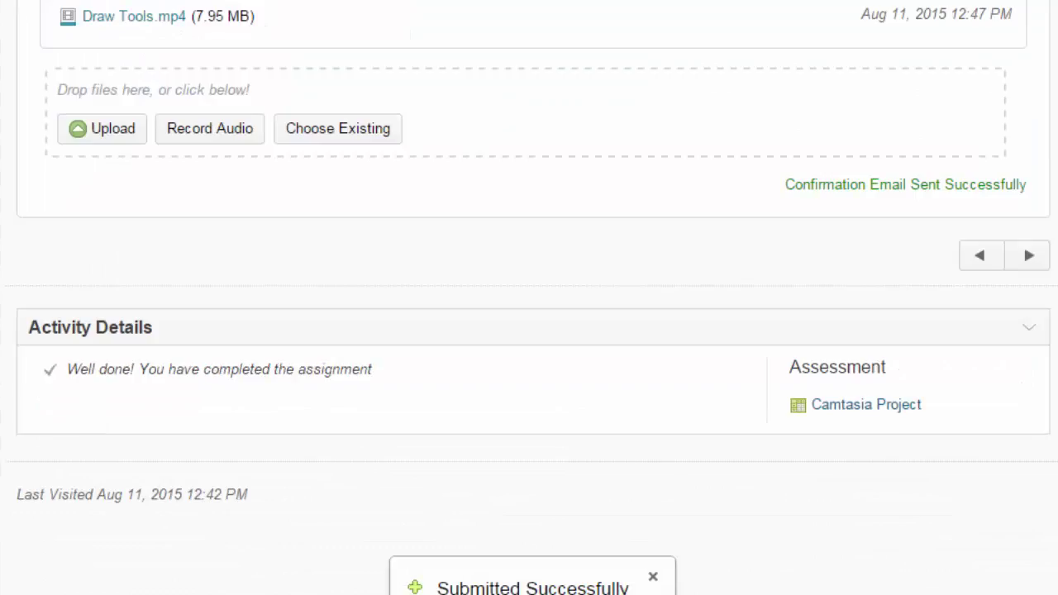
- Check the message alerts and open the newest Dropbox submission receipt in the inbox
scroll(529, 298, up, 4)
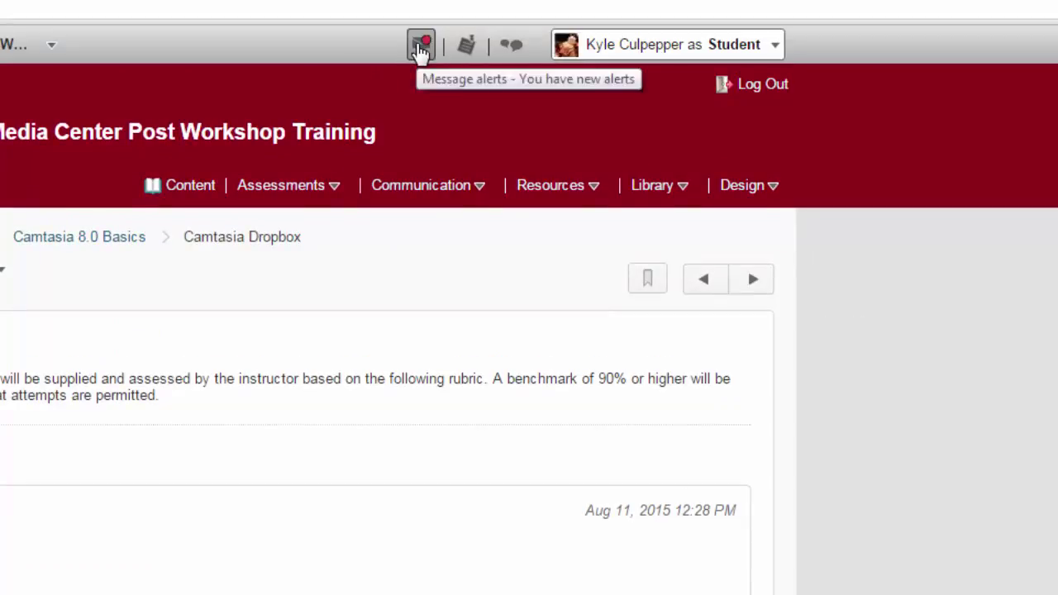
click(420, 47)
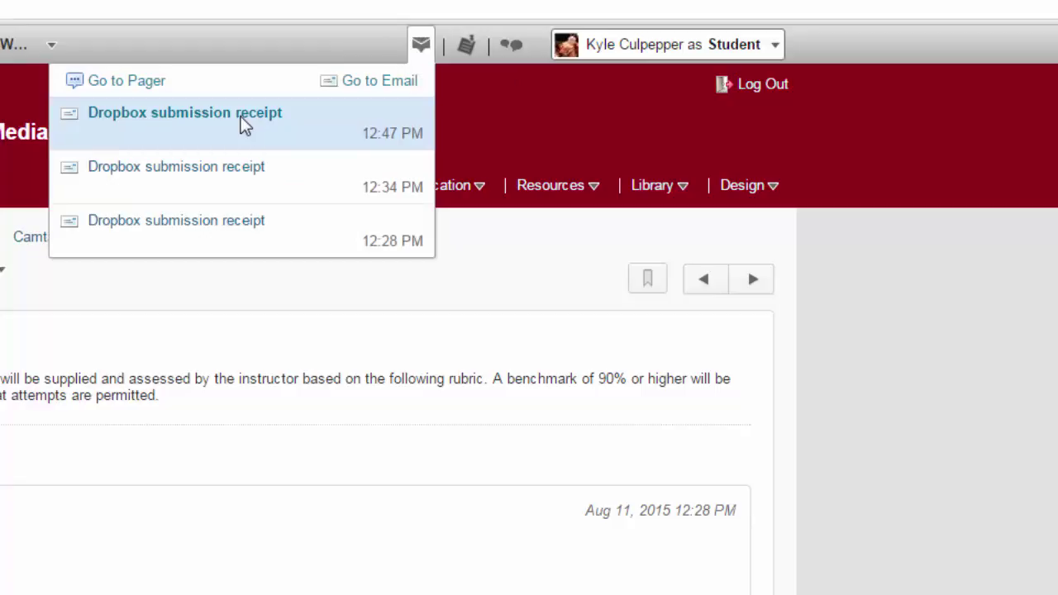
click(245, 122)
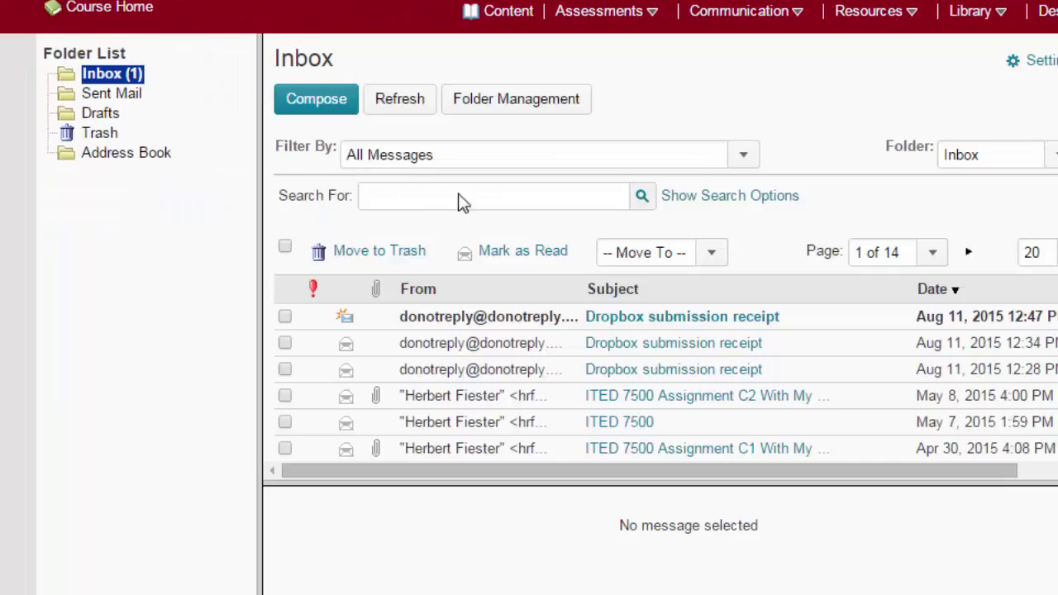
click(650, 319)
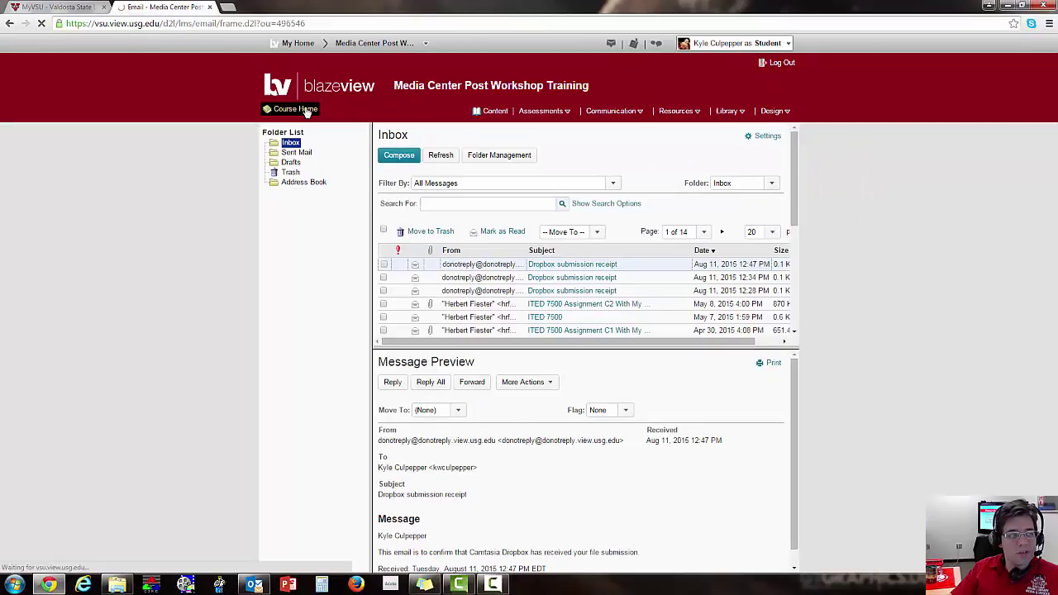
- Return to the course homepage and open the course's list of Dropbox assessment folders
click(307, 112)
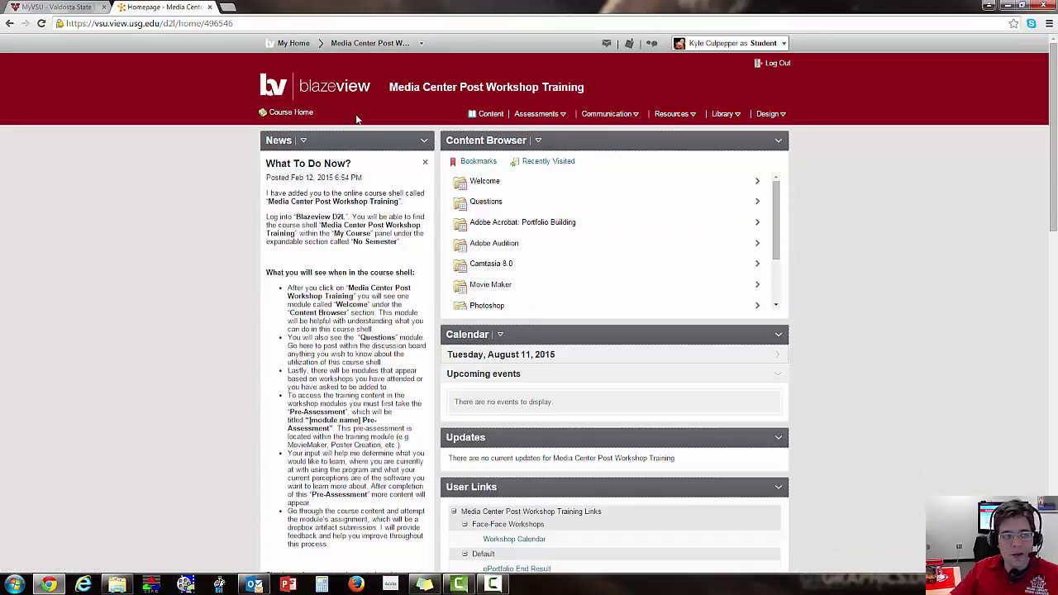
click(606, 116)
click(538, 114)
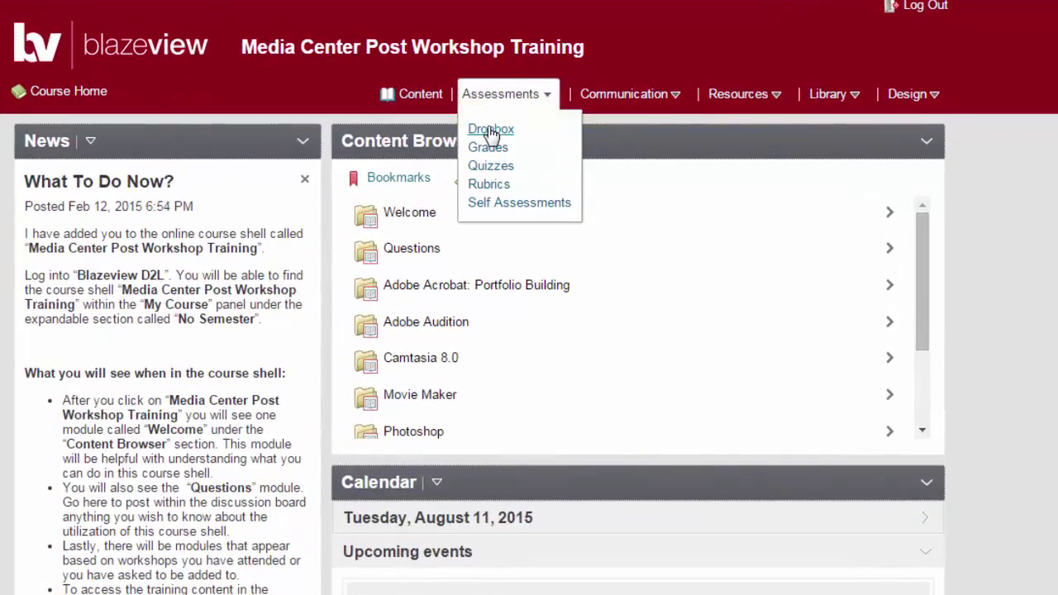
click(490, 129)
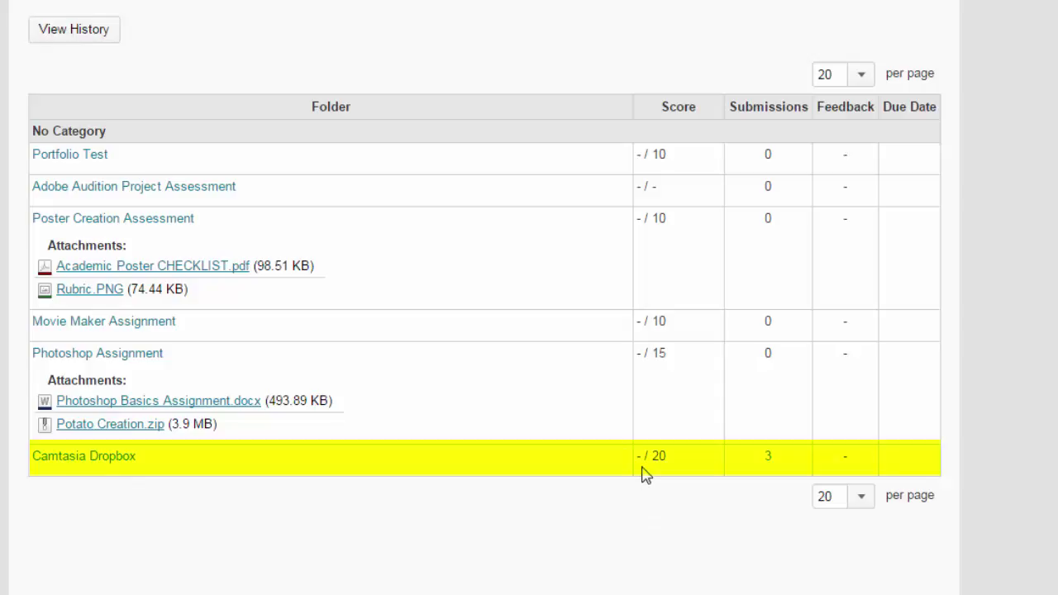
- Open the Camtasia Dropbox folder's submission page and examine the Camtasia Project rubric and file submission section
click(88, 468)
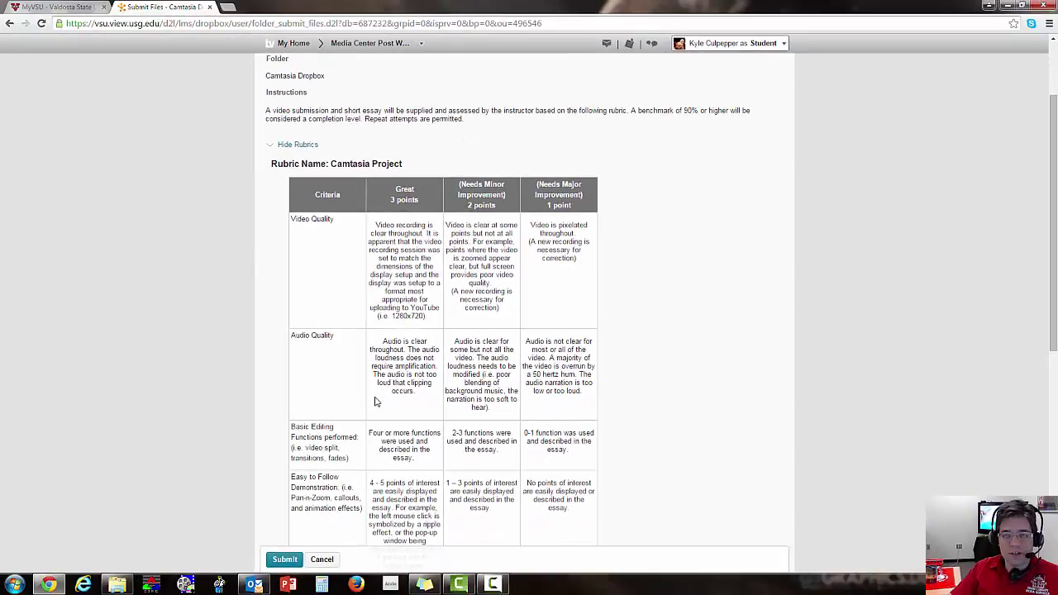
scroll(356, 367, down, 5)
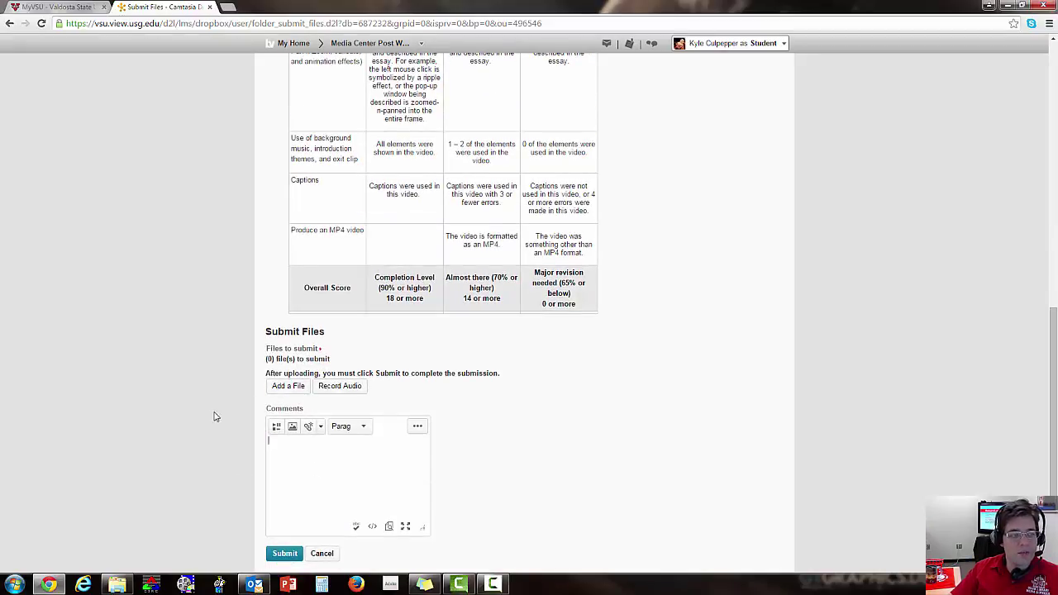
scroll(214, 417, up, 4)
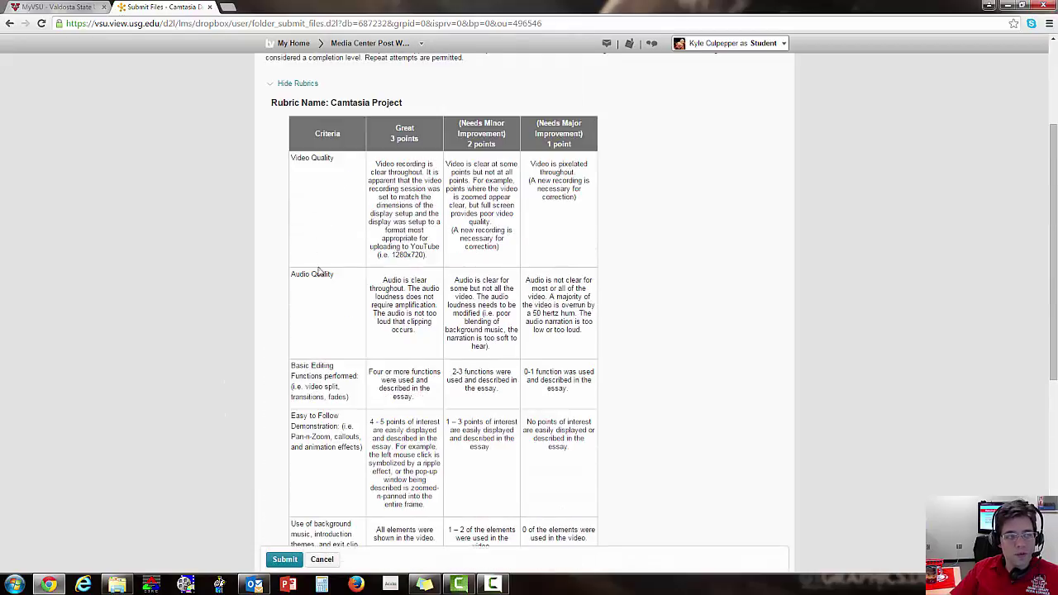
scroll(364, 372, down, 1)
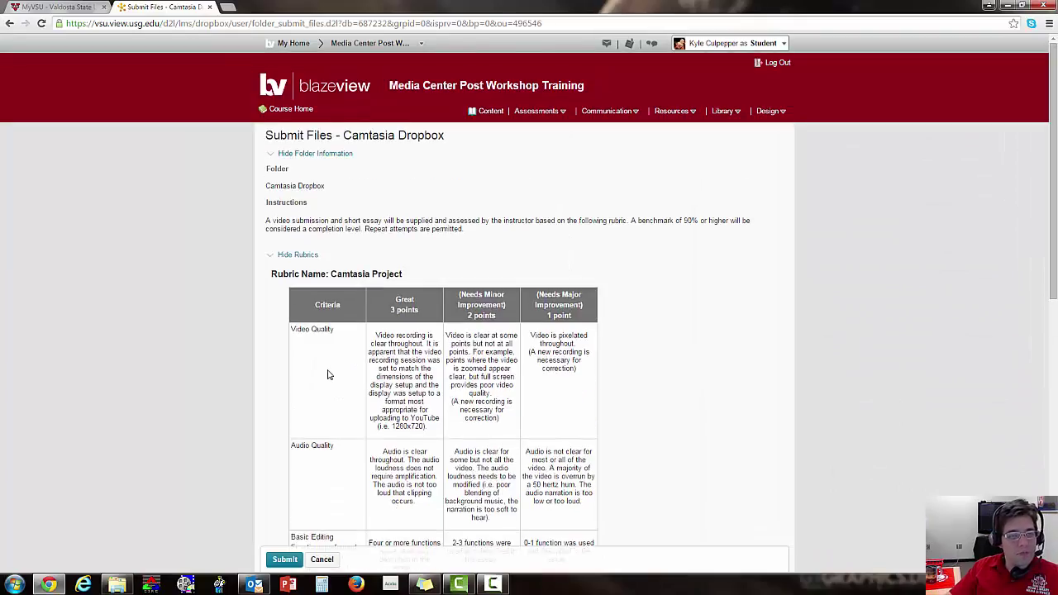
scroll(396, 374, down, 8)
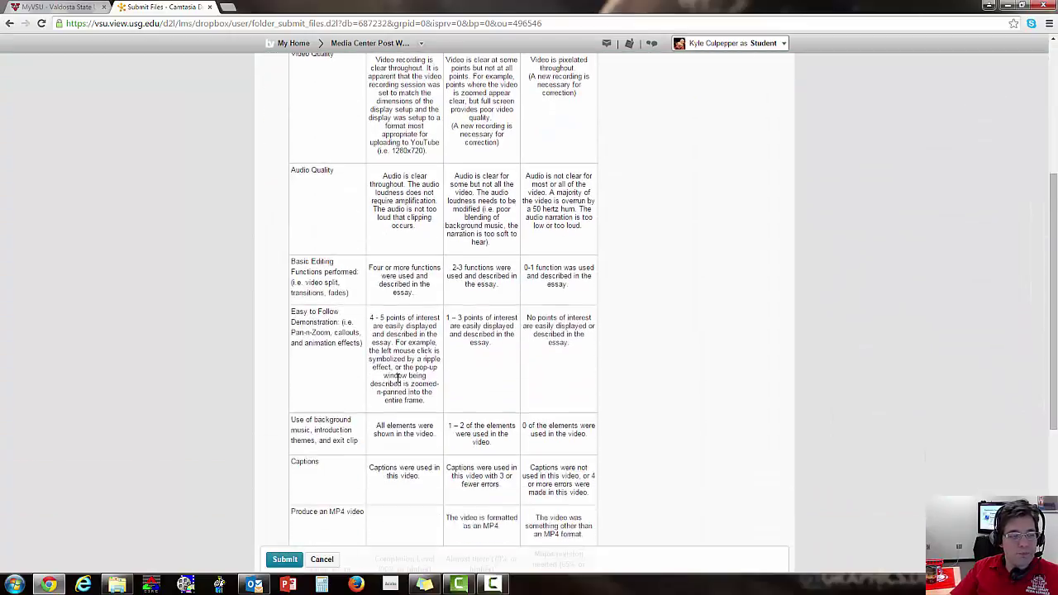